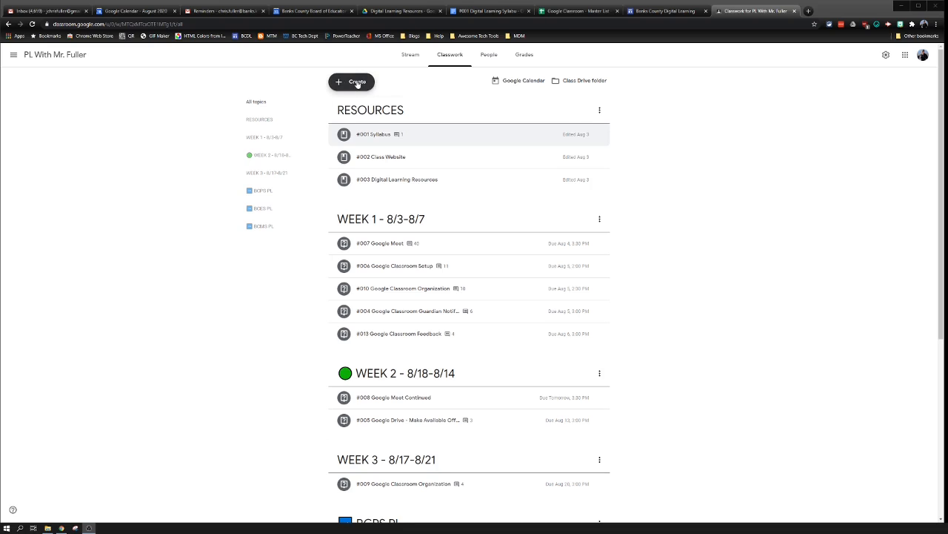
# Create a classwork material titled "Video Lesson #1" with the description "Watch the video and finish the attached assignments.".
pyautogui.click(357, 84)
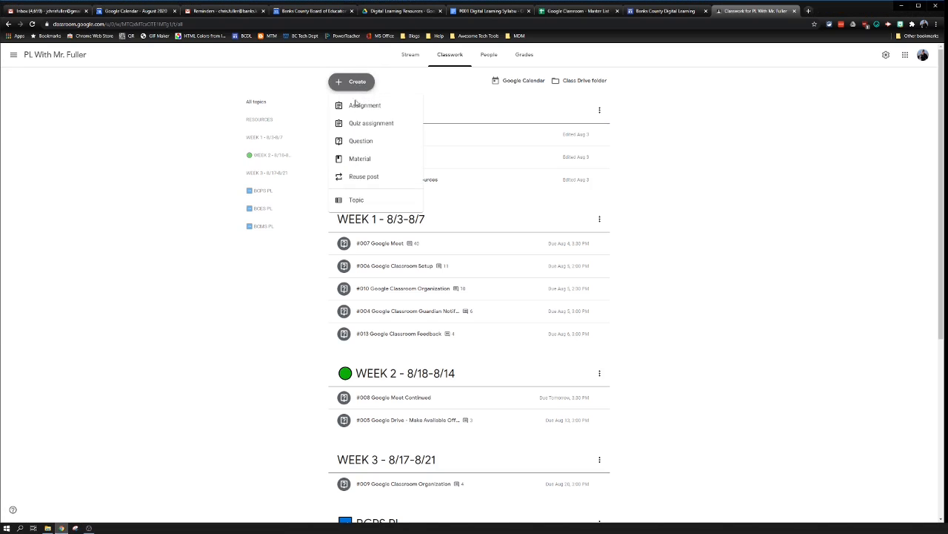
pyautogui.click(361, 159)
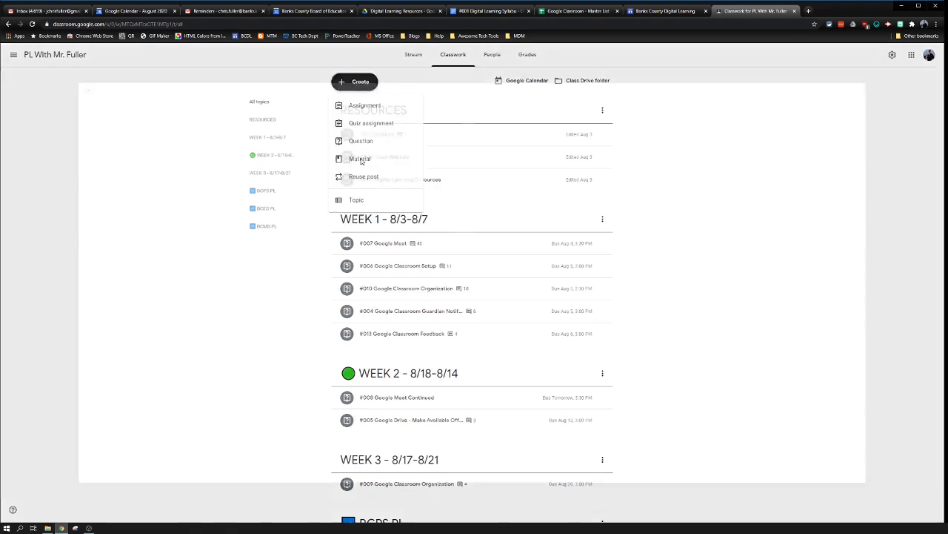
pyautogui.write('Vidoe')
pyautogui.press('BackSpace')
pyautogui.press('BackSpace')
pyautogui.press('BackSpace')
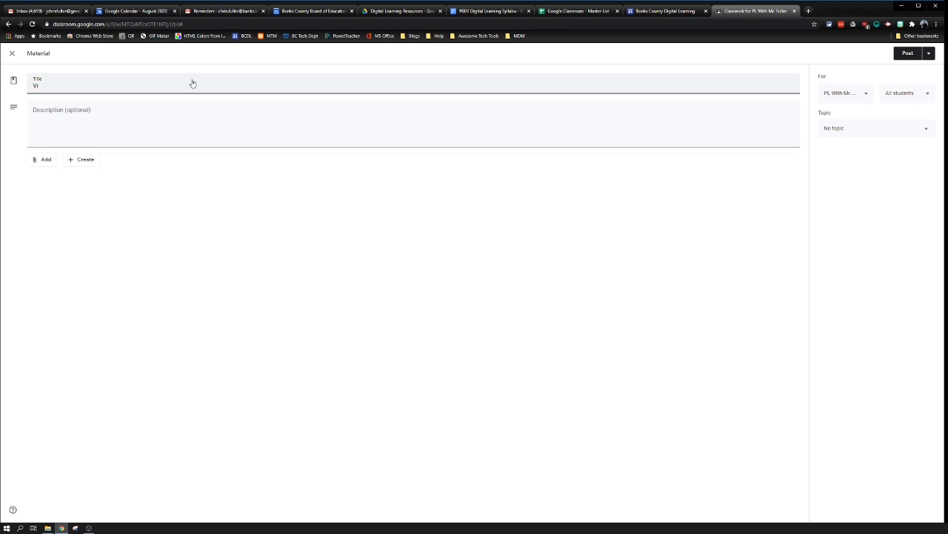
pyautogui.write('deo Lesson #1')
pyautogui.click(144, 125)
pyautogui.write('Watch the video and finish the attached assignments.')
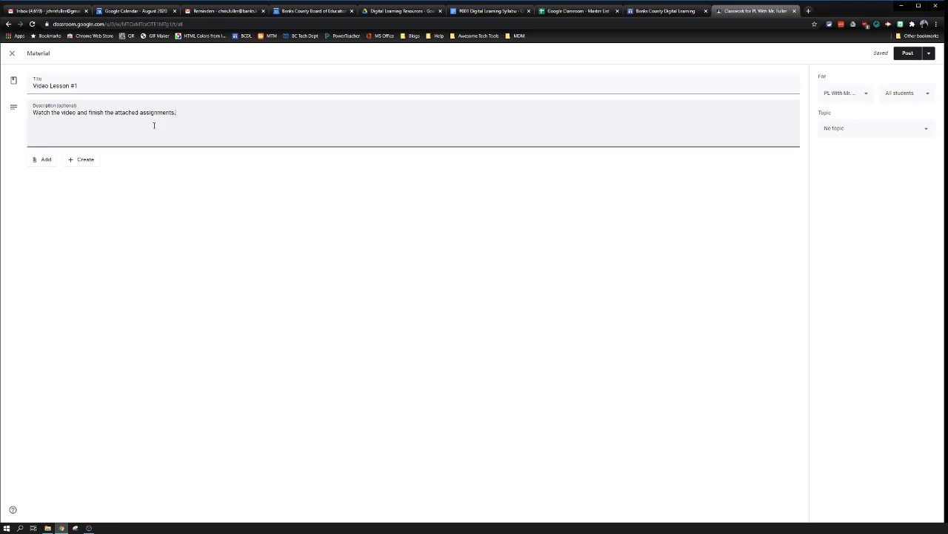
# Upload the Force Copy Teacher video from the computer's Desktop as an attachment to the material, and remove the attachment.
pyautogui.click(39, 160)
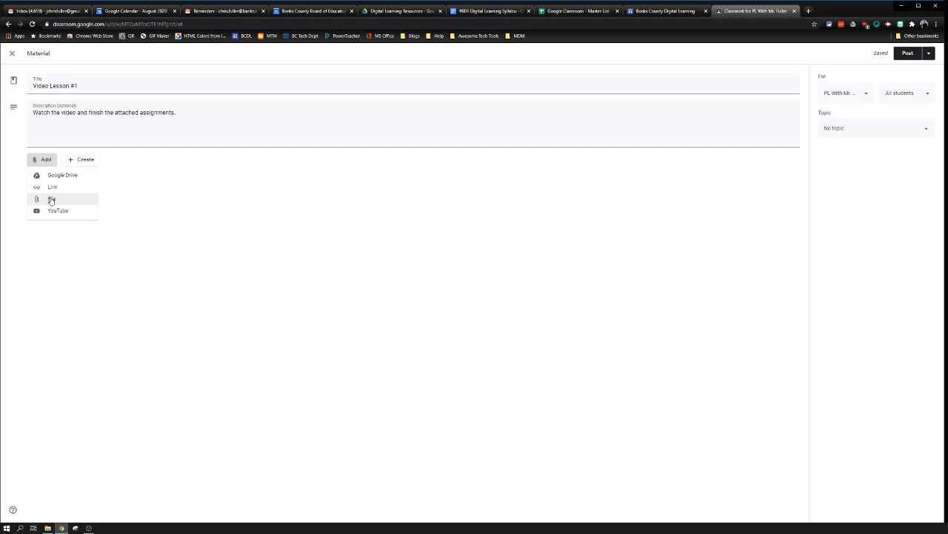
pyautogui.click(51, 200)
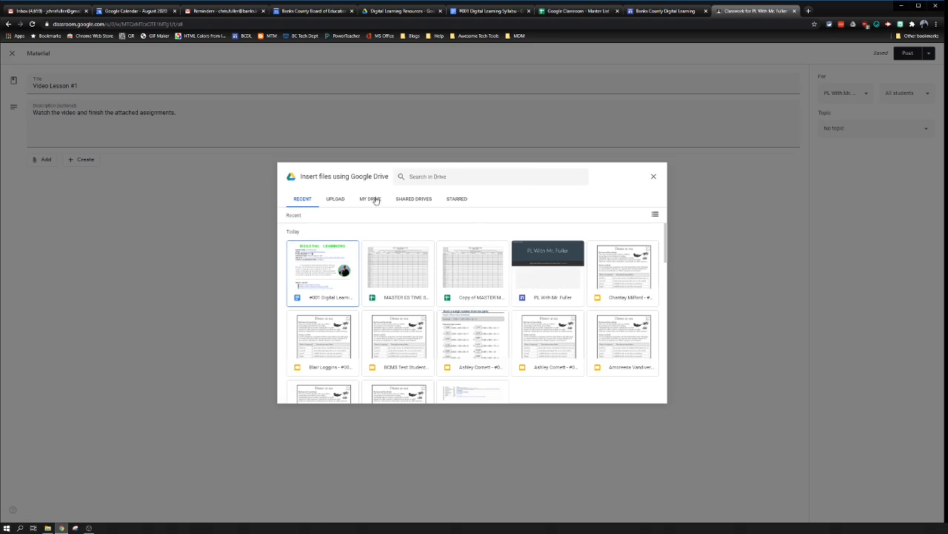
pyautogui.click(337, 199)
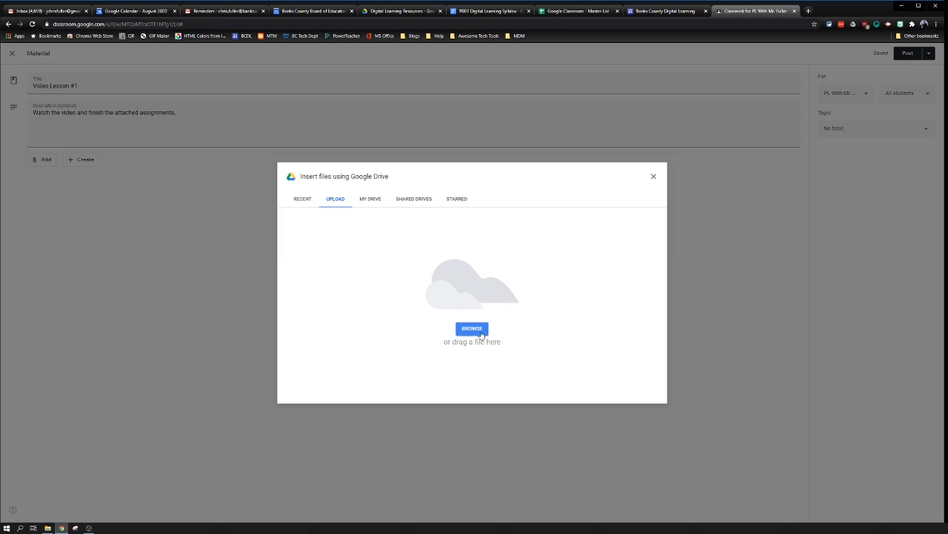
pyautogui.click(478, 332)
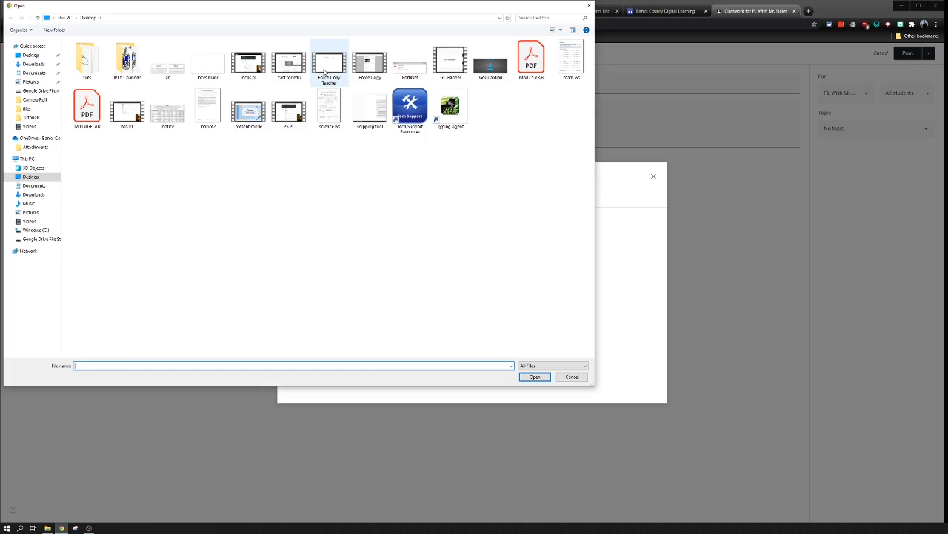
pyautogui.click(324, 72)
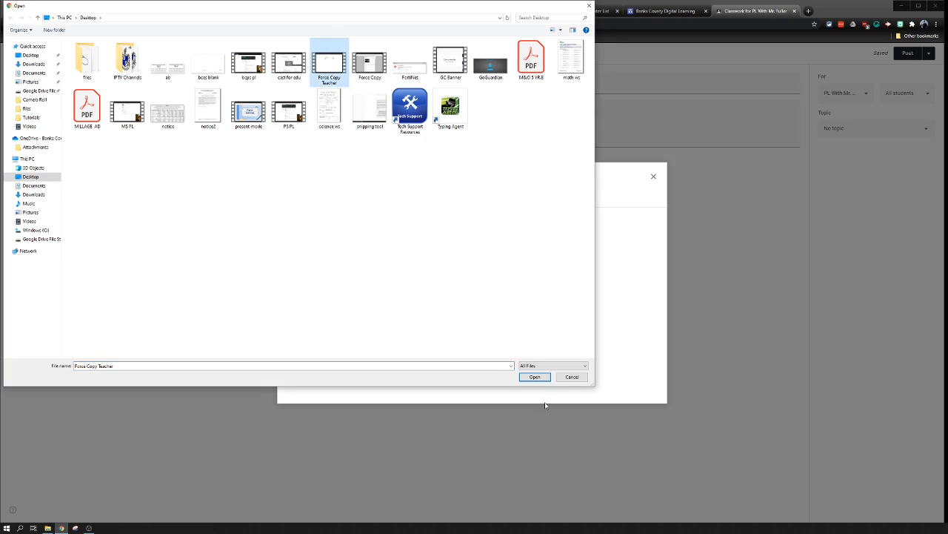
pyautogui.click(535, 376)
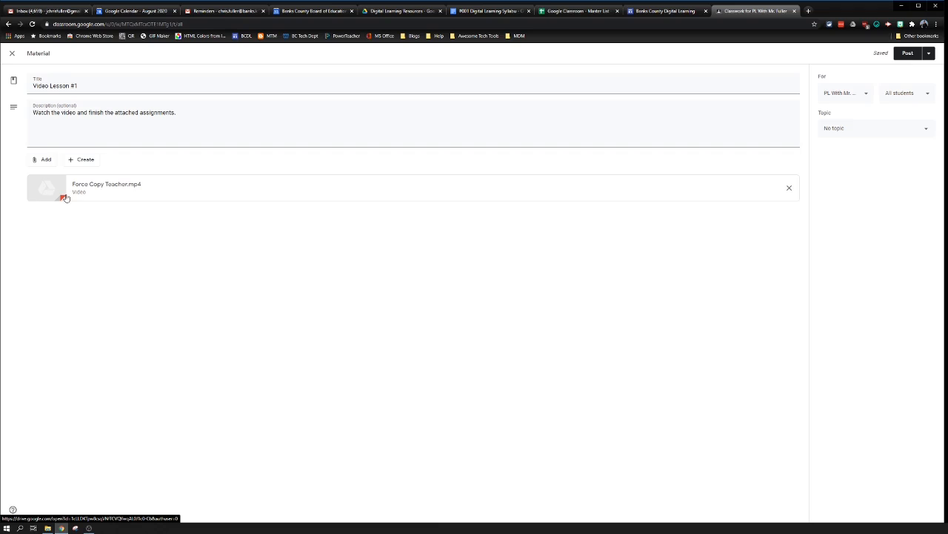
pyautogui.click(790, 189)
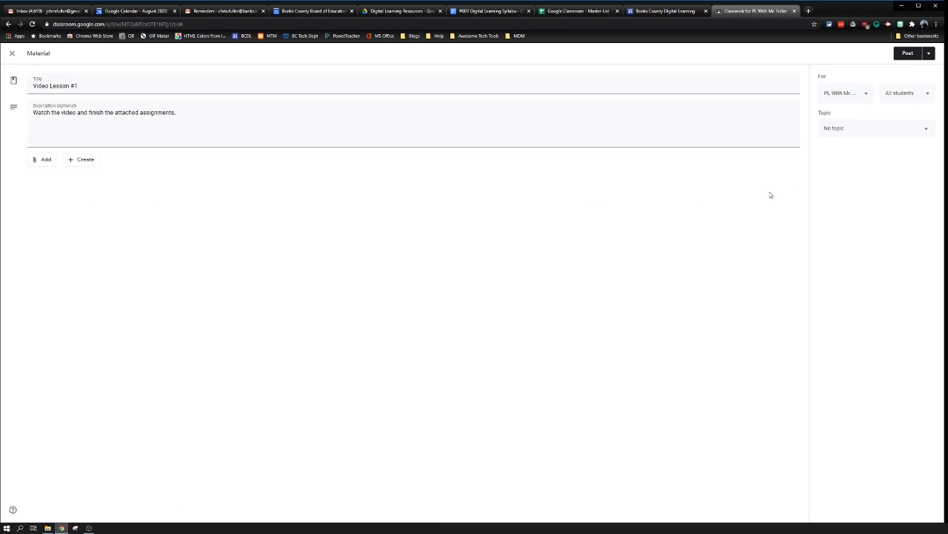
# Attach the recent Force Copy Teacher video from Google Drive to the material, and remove it again.
pyautogui.click(36, 163)
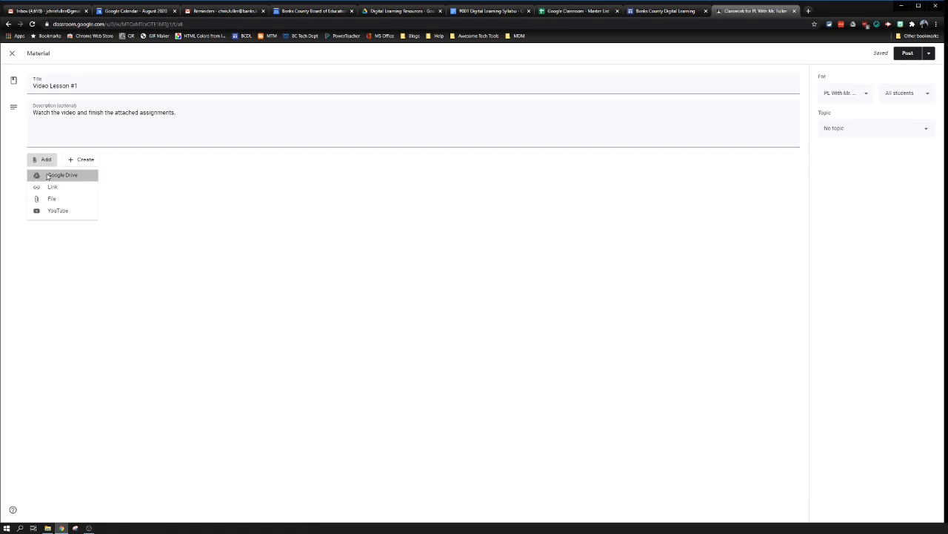
pyautogui.click(48, 176)
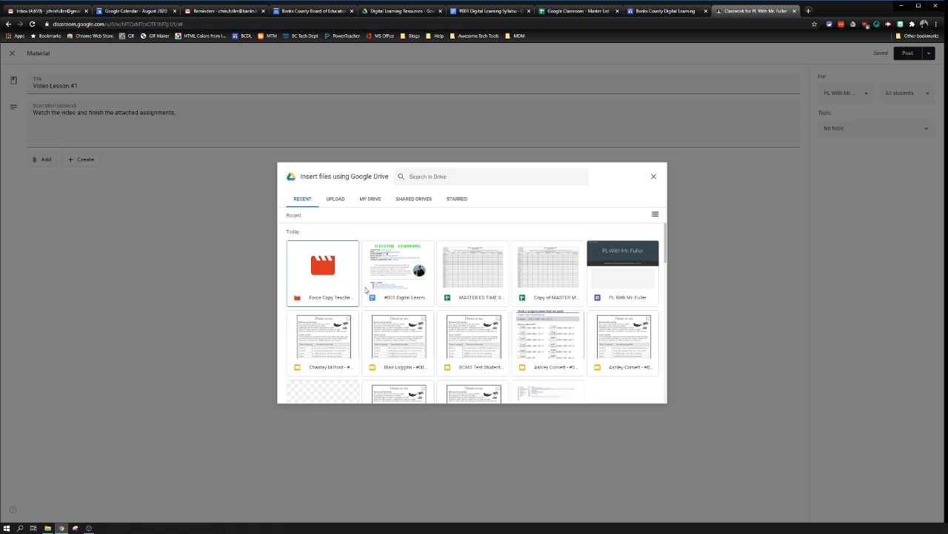
pyautogui.click(324, 282)
pyautogui.click(644, 391)
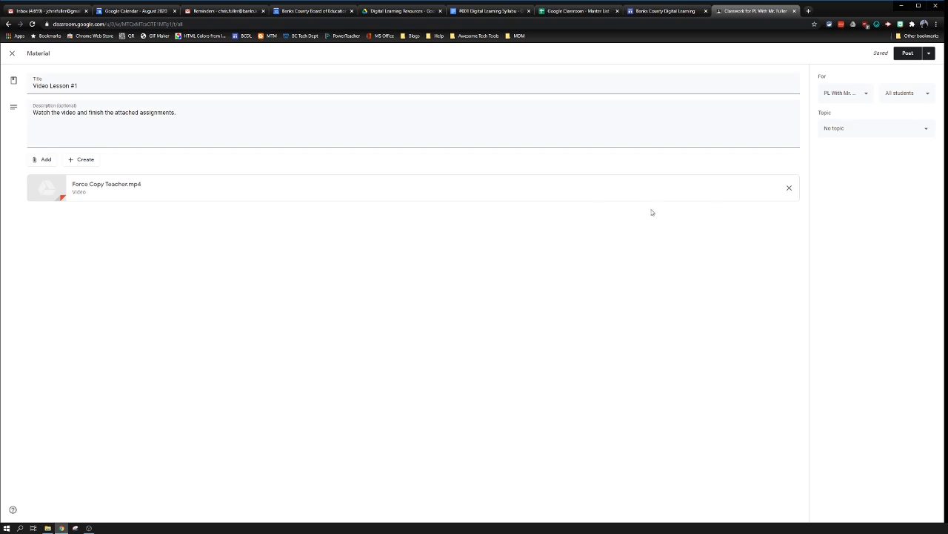
pyautogui.click(789, 187)
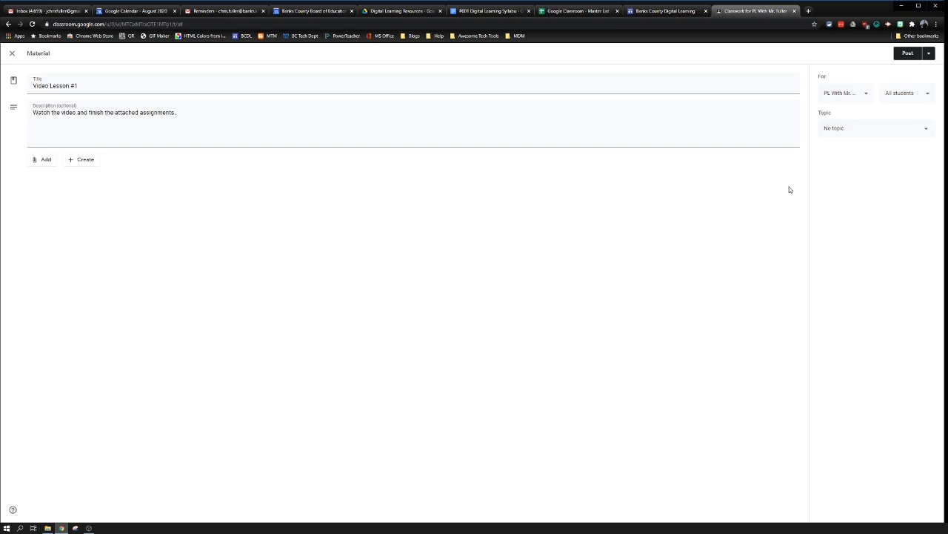
pyautogui.click(38, 161)
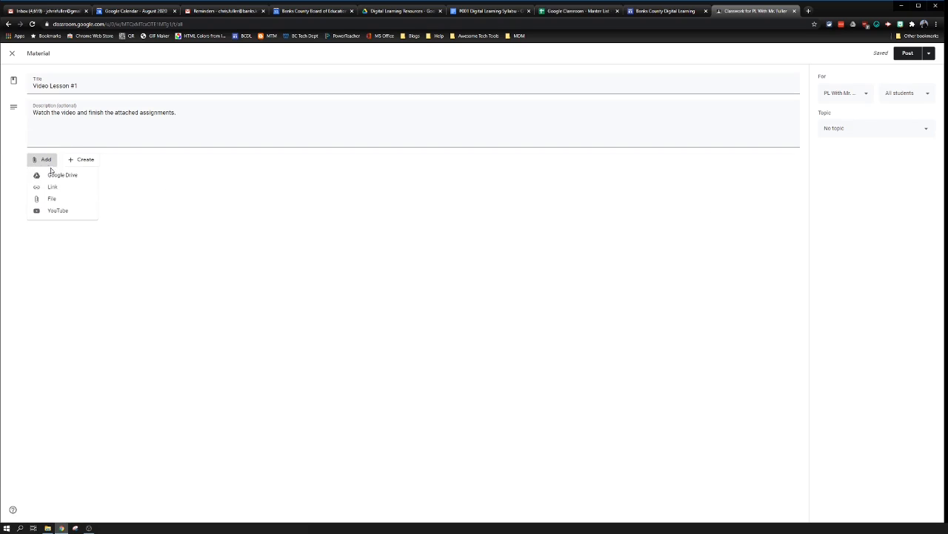
pyautogui.click(58, 213)
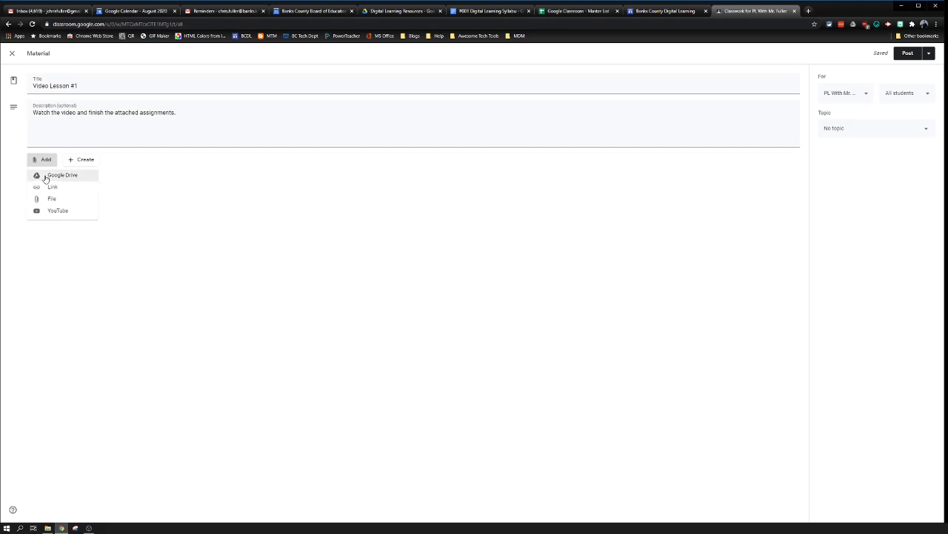
pyautogui.click(52, 186)
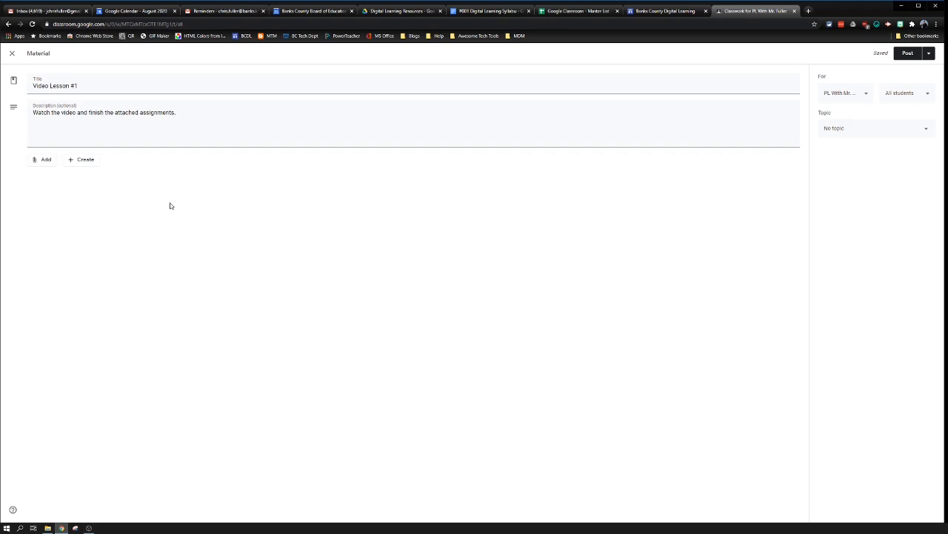
pyautogui.click(45, 159)
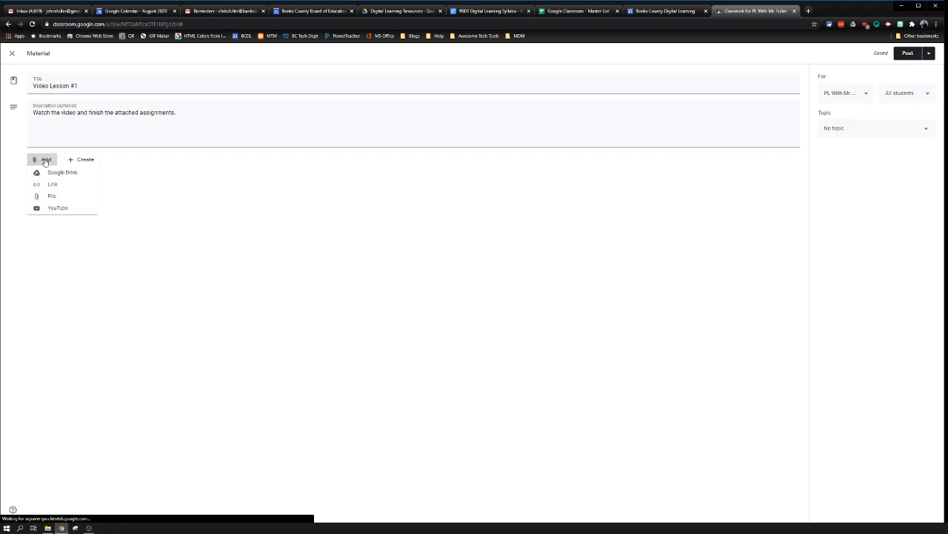
pyautogui.press('ctrl')
pyautogui.press('ctrl')
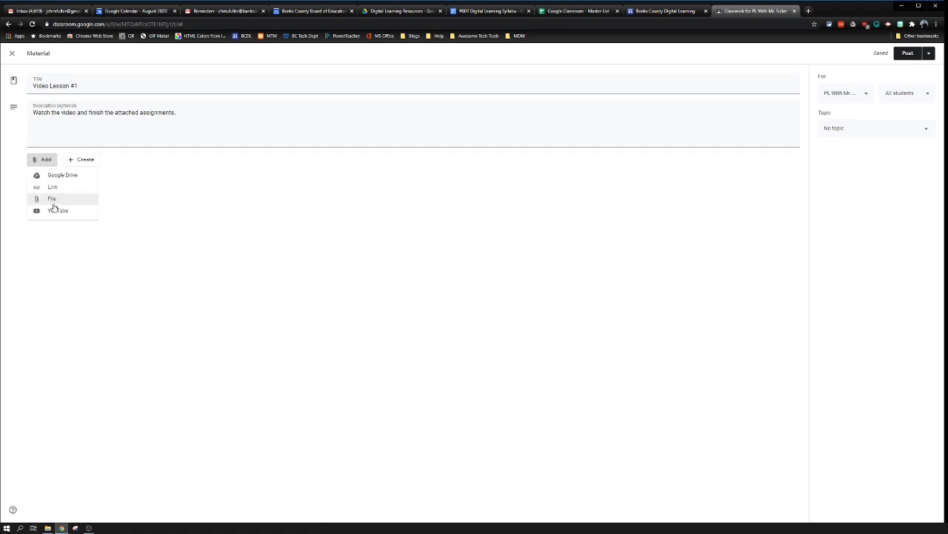
pyautogui.click(240, 314)
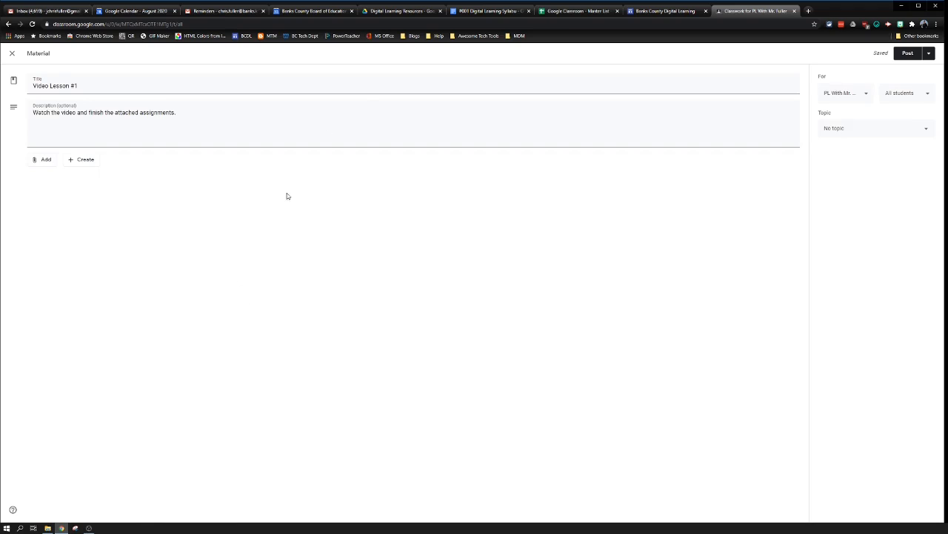
# Switch to Google Drive and create a folder named "Video Lessons" inside Digital Learning Resources.
pyautogui.click(400, 11)
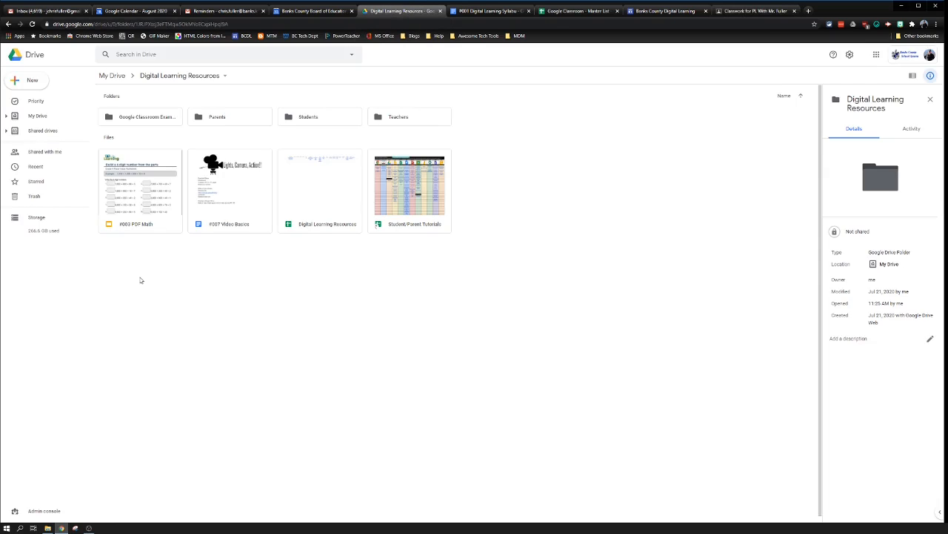
pyautogui.click(34, 79)
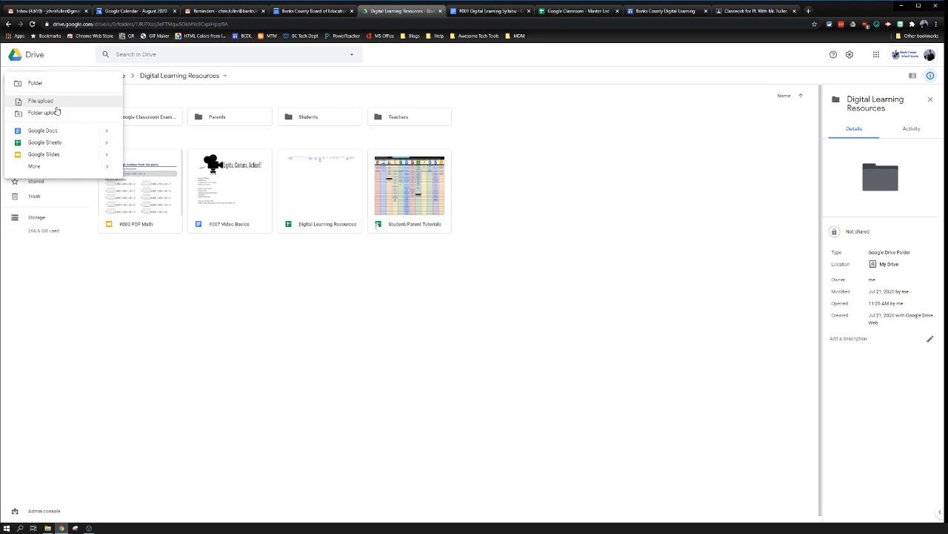
pyautogui.click(35, 83)
pyautogui.write('Video Lessons')
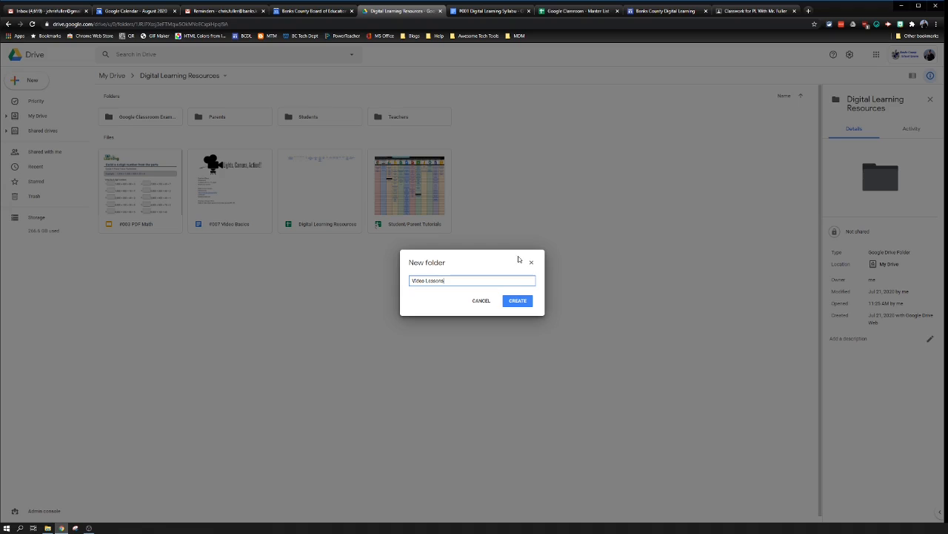
pyautogui.click(518, 300)
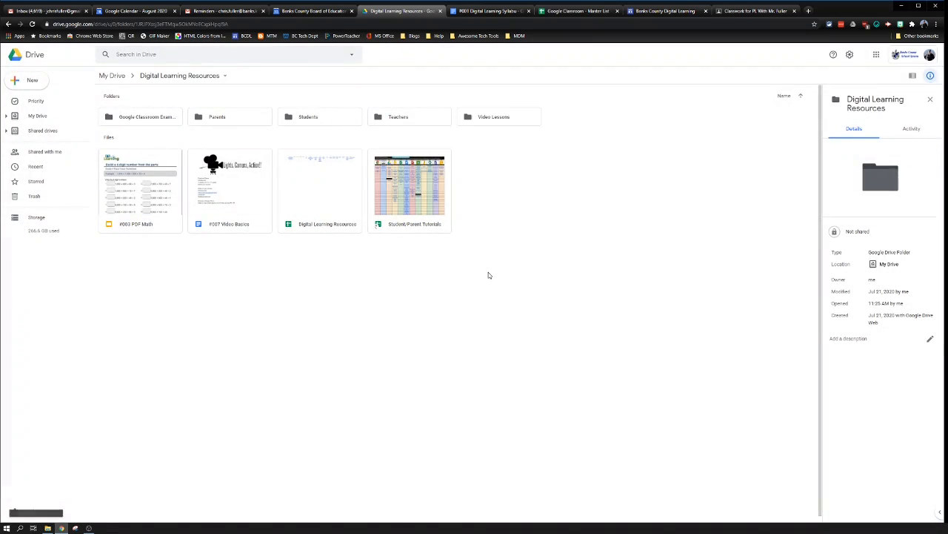
# Share the Video Lessons folder with anyone who has the link, and copy its link.
pyautogui.click(495, 120)
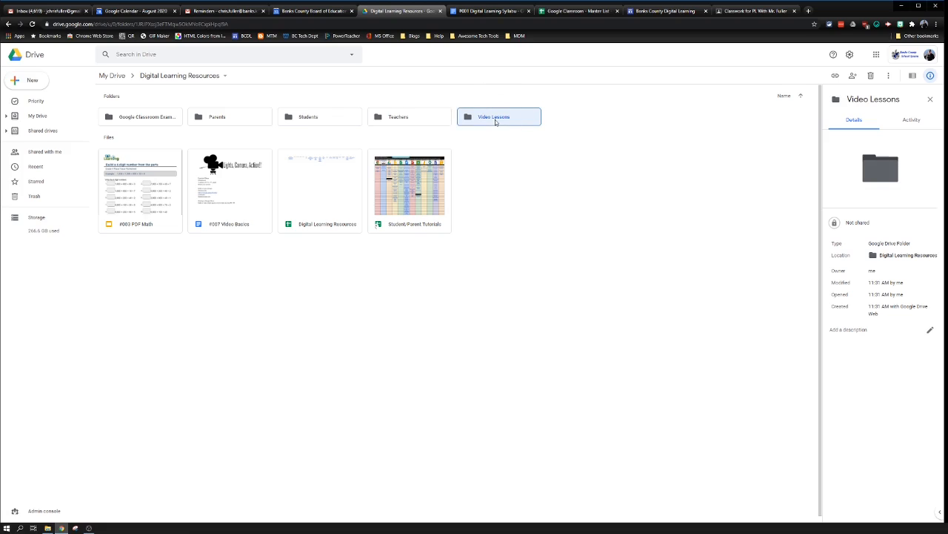
pyautogui.rightClick(495, 121)
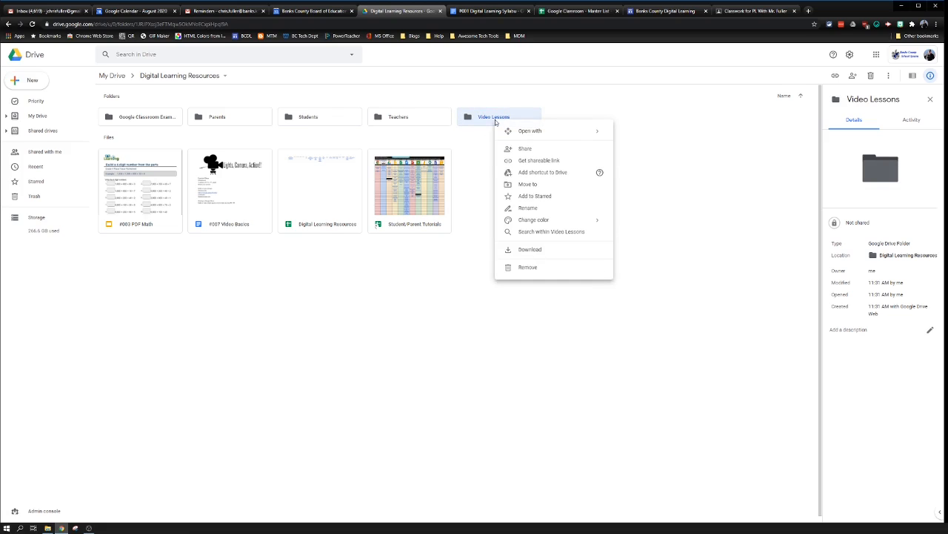
pyautogui.click(524, 149)
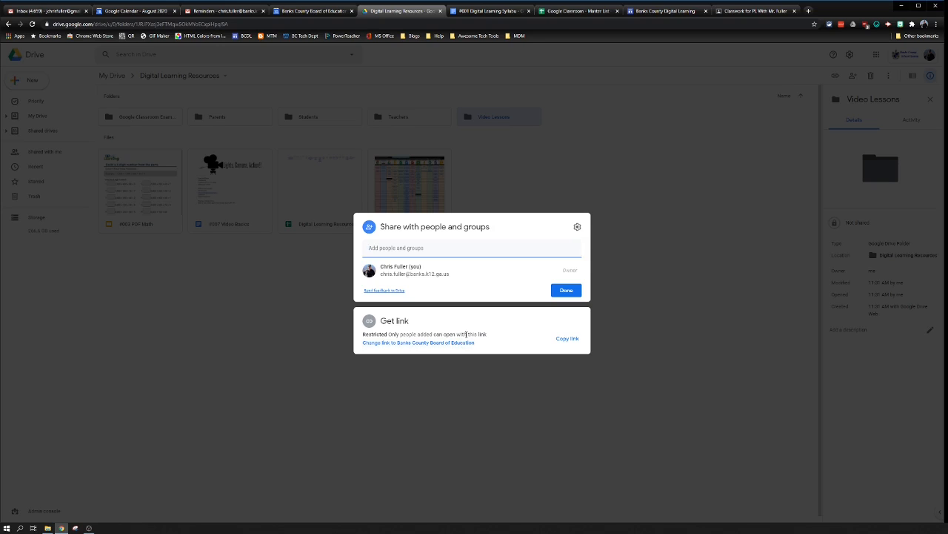
pyautogui.click(423, 333)
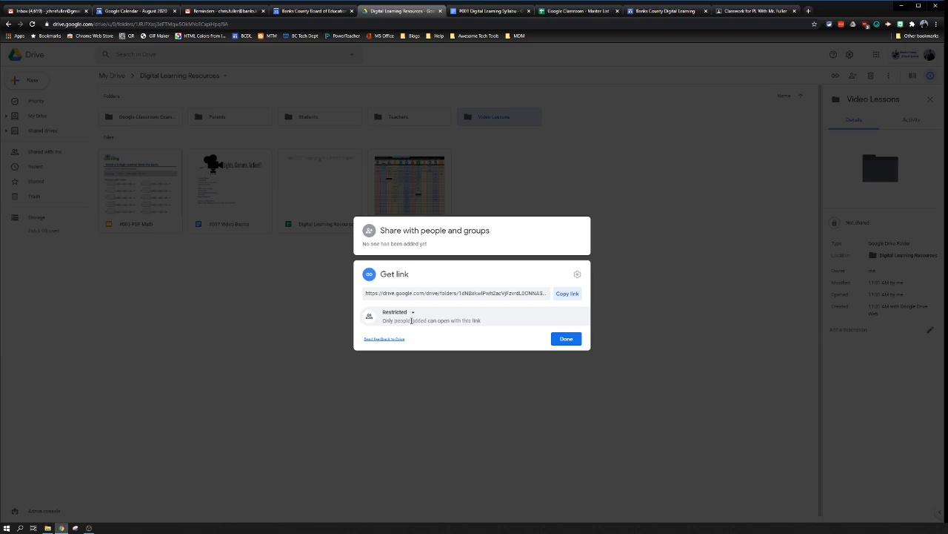
pyautogui.click(393, 313)
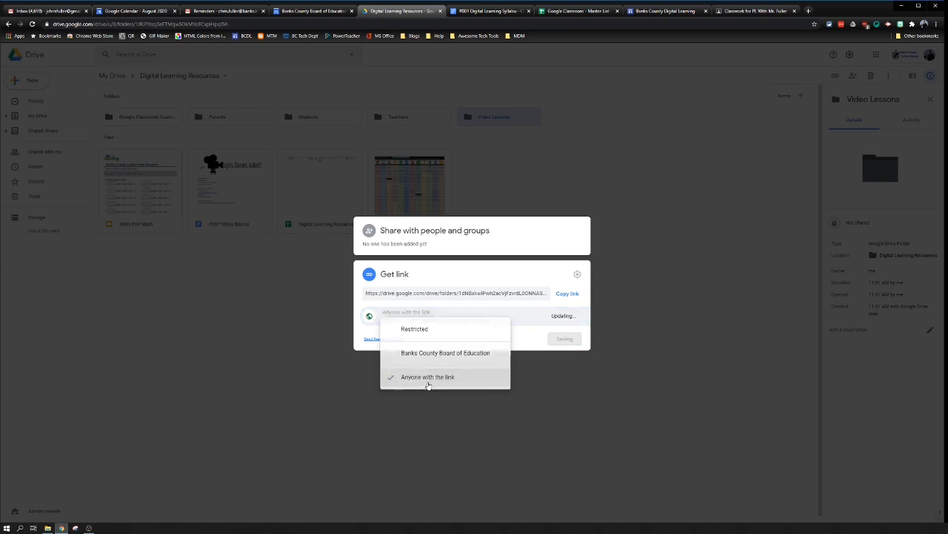
pyautogui.click(428, 381)
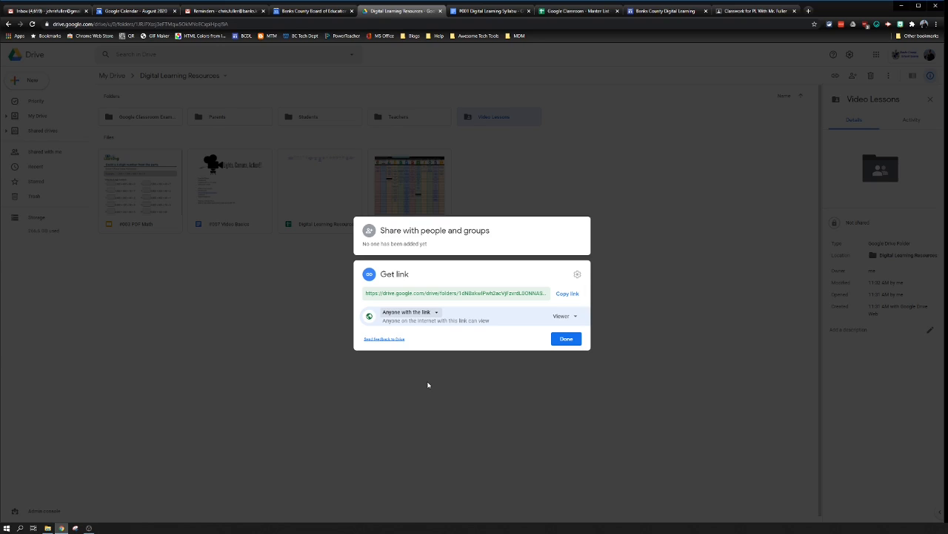
pyautogui.click(422, 292)
pyautogui.click(565, 294)
pyautogui.click(566, 339)
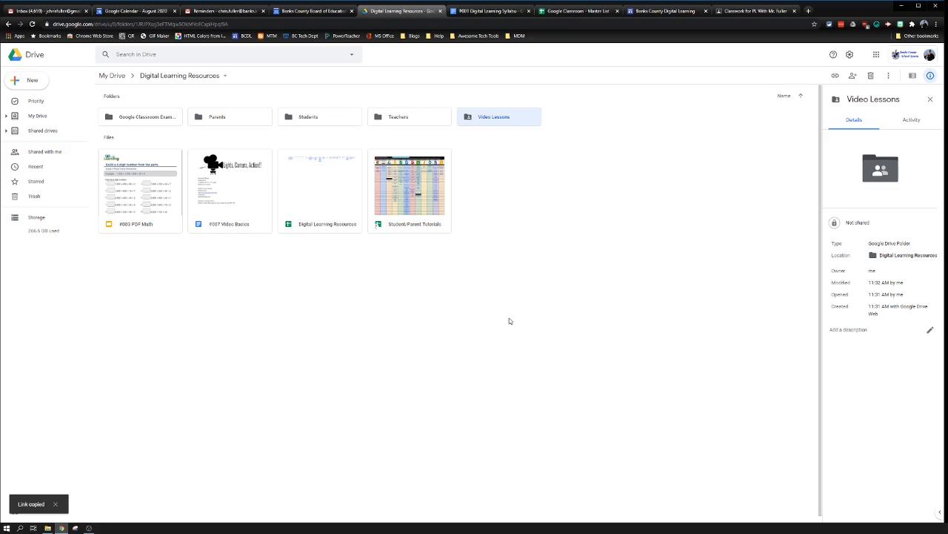
# Create a folder named "Video Lesson 1" inside the Video Lessons folder.
pyautogui.doubleClick(481, 117)
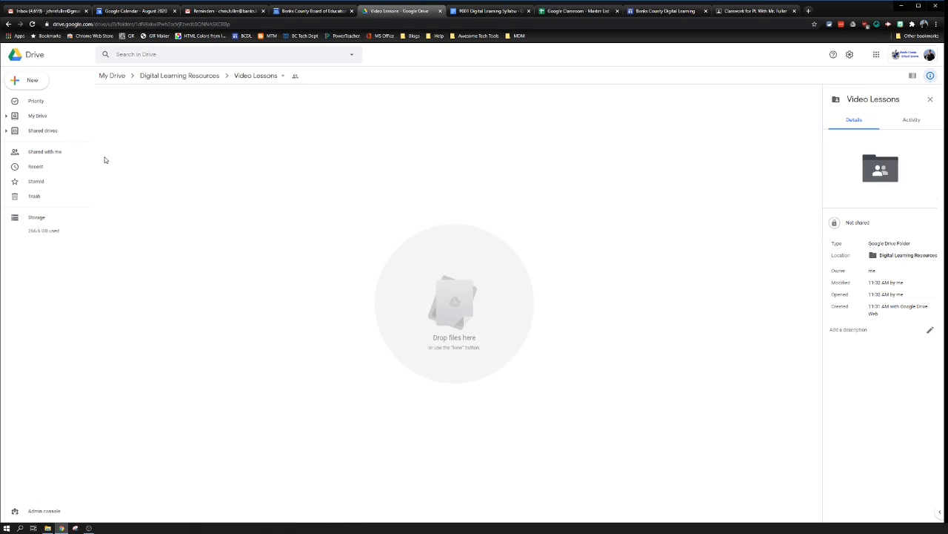
pyautogui.click(34, 83)
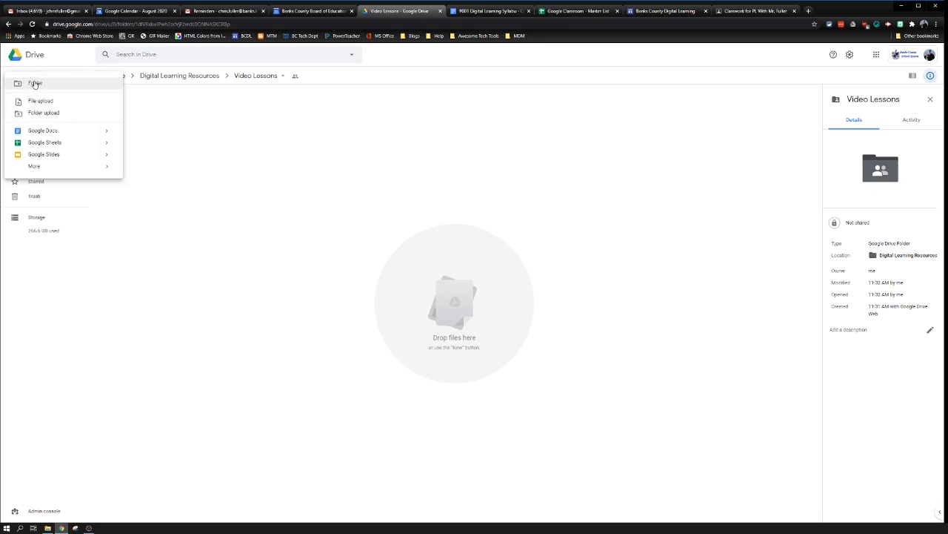
pyautogui.click(34, 84)
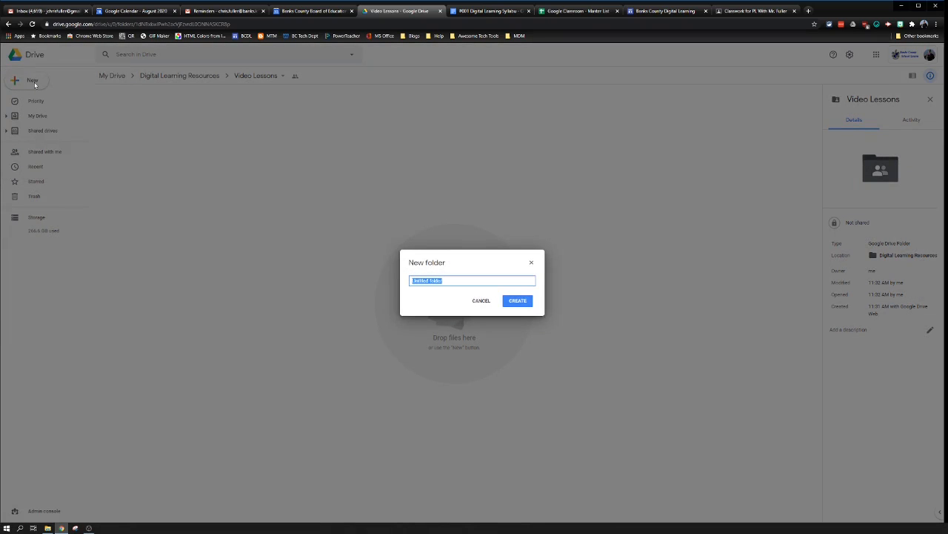
pyautogui.write('Vis')
pyautogui.write('eo')
pyautogui.write('on ')
pyautogui.write('1')
pyautogui.press('Return')
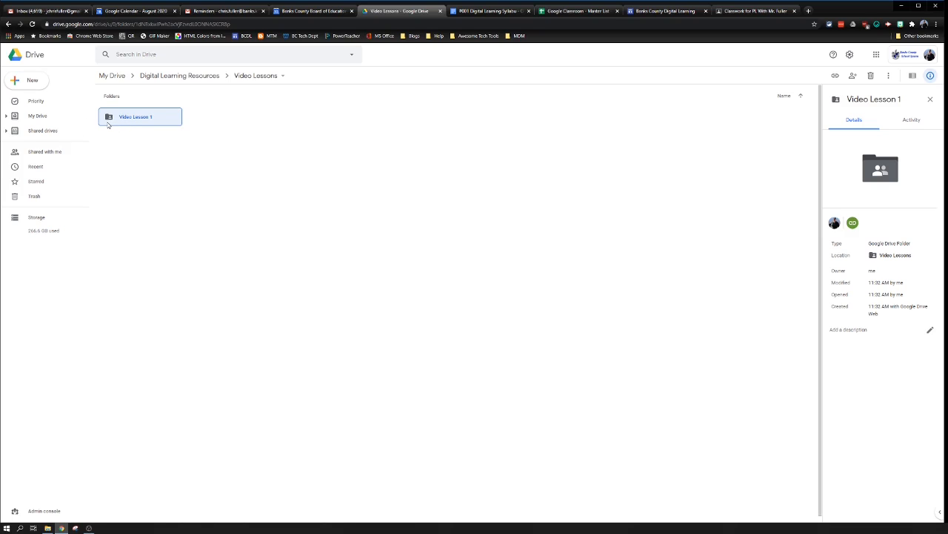
# Upload the Force Copy Teacher video from the computer's Desktop into the Video Lesson 1 folder.
pyautogui.click(108, 125)
pyautogui.doubleClick(129, 121)
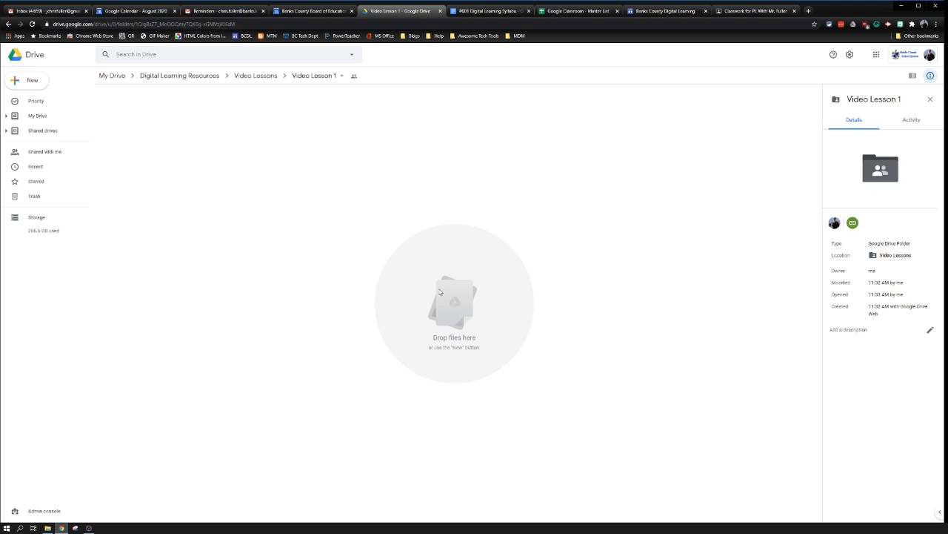
pyautogui.click(31, 80)
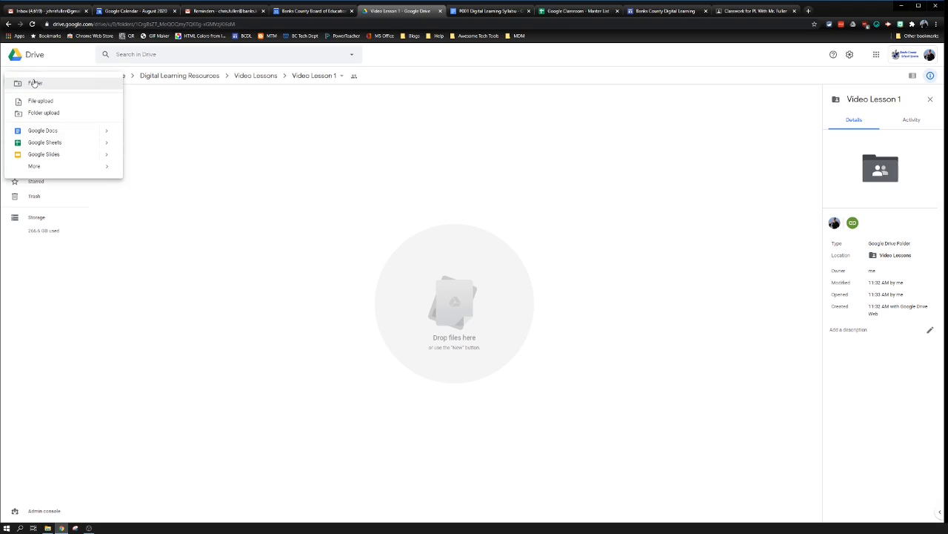
pyautogui.click(48, 104)
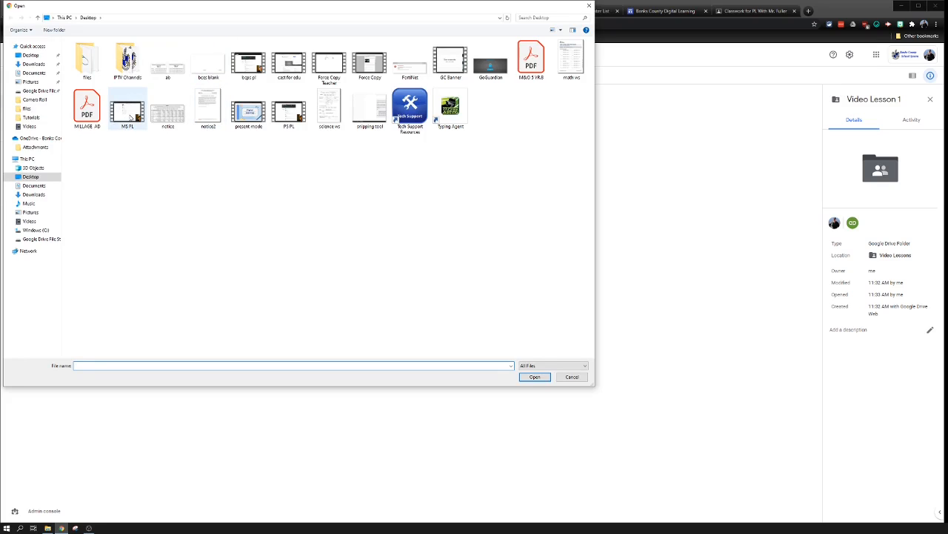
pyautogui.click(129, 116)
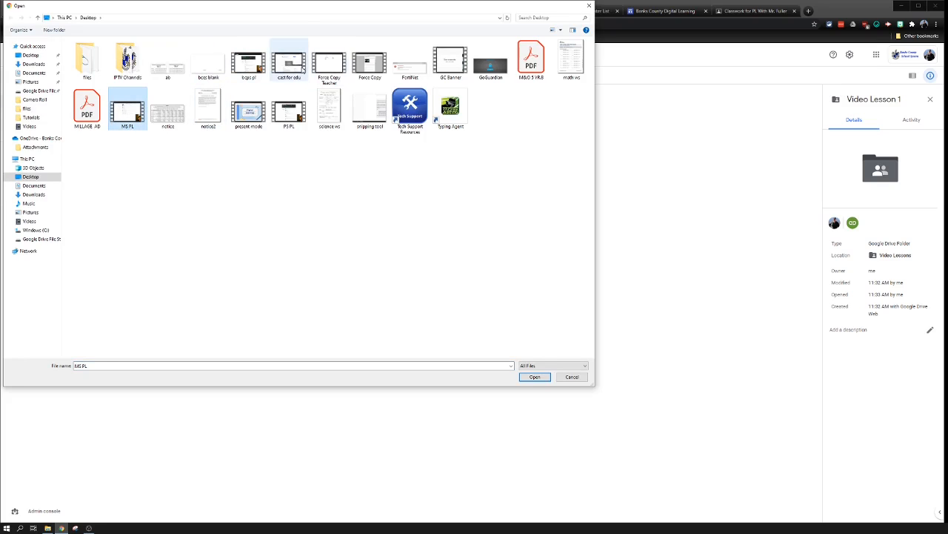
pyautogui.click(325, 66)
pyautogui.click(535, 377)
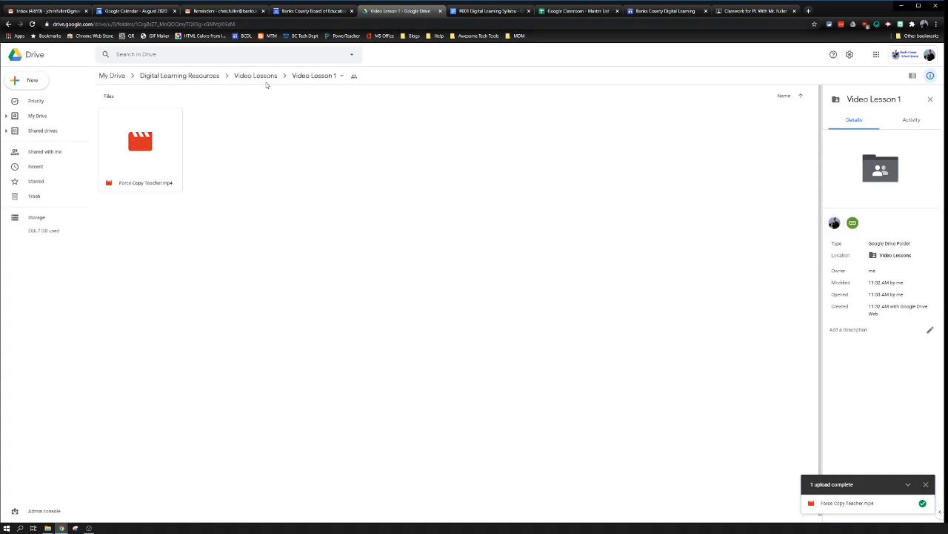
# Open a maximized incognito browser window and go to the Gmail sign-in page.
pyautogui.hotkey('ctrl', 'shift', 'n')
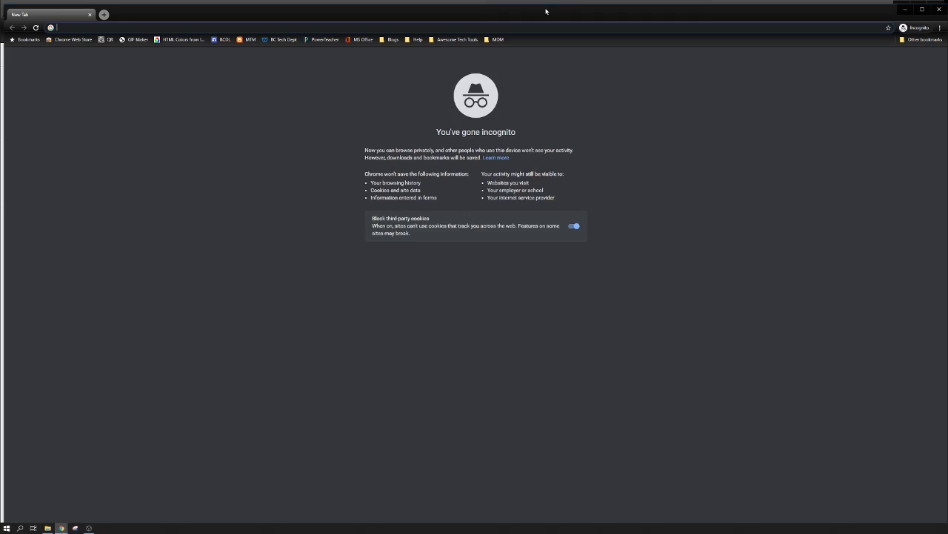
pyautogui.doubleClick(546, 15)
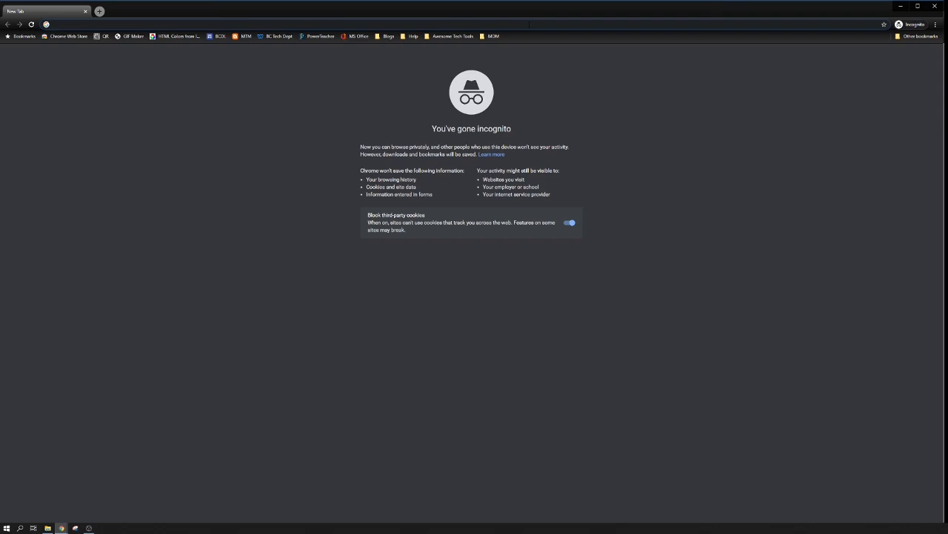
pyautogui.write('gmail.g')
pyautogui.press('Return')
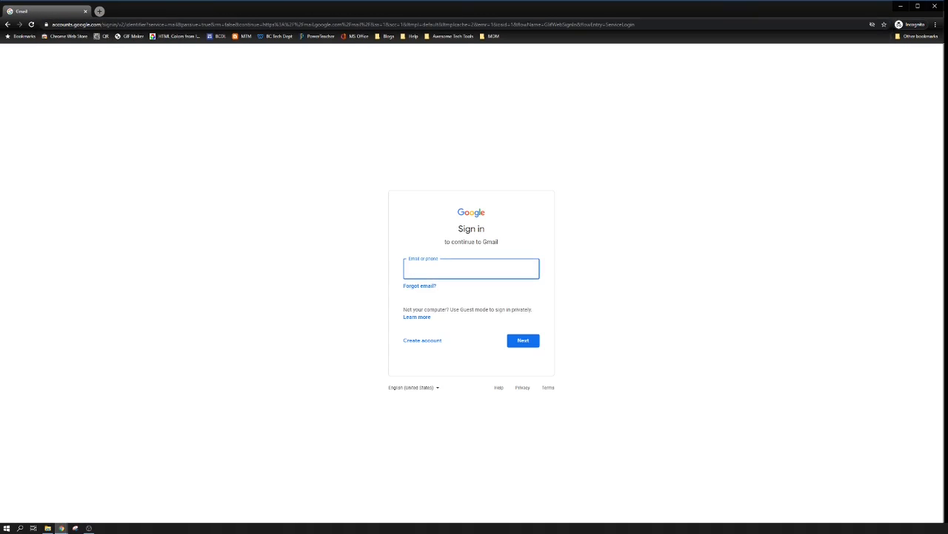
# Load the copied Video Lessons share link in the incognito window and open the Video Lesson 1 folder.
pyautogui.click(525, 26)
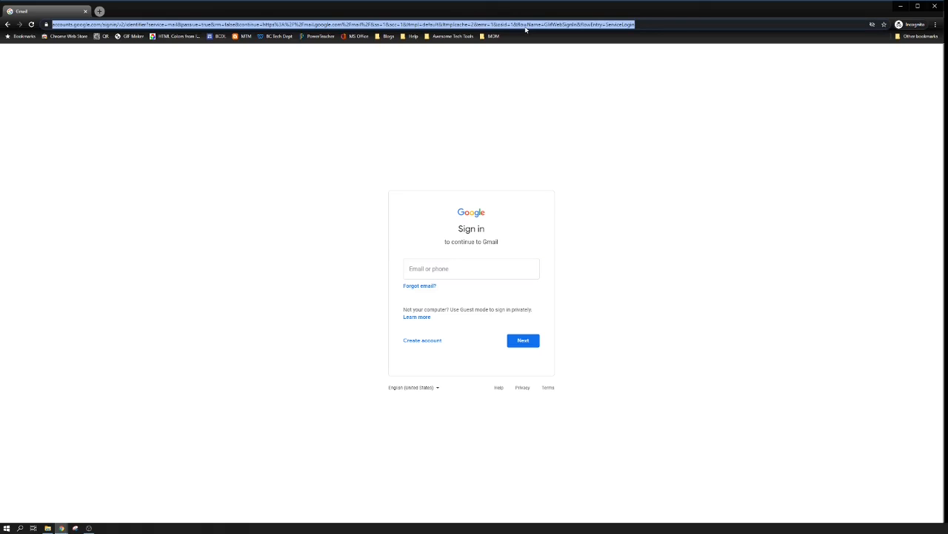
pyautogui.hotkey('ctrl', 'v')
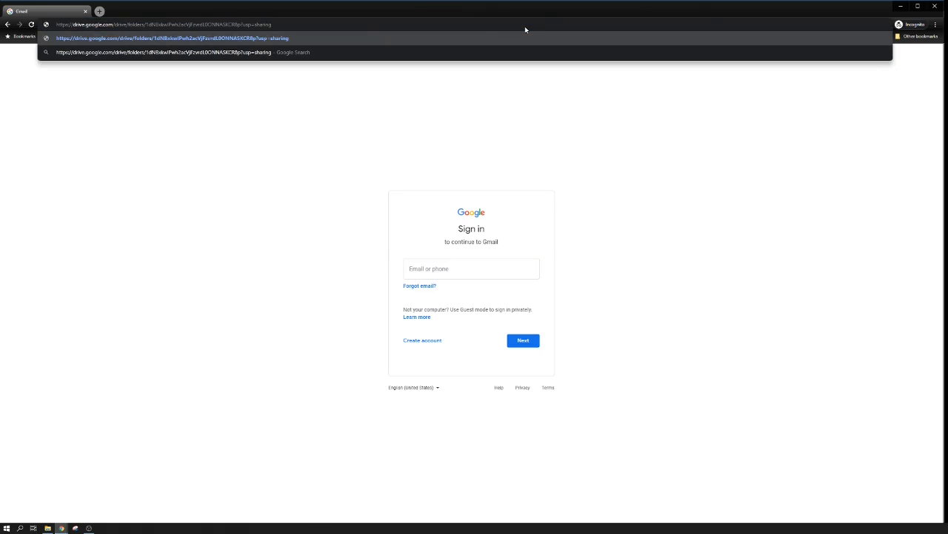
pyautogui.press('Return')
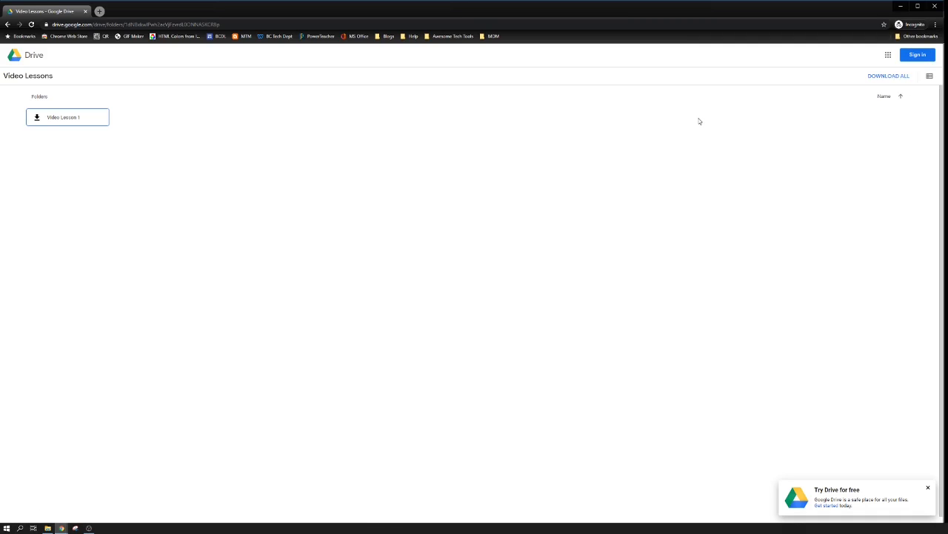
pyautogui.doubleClick(59, 118)
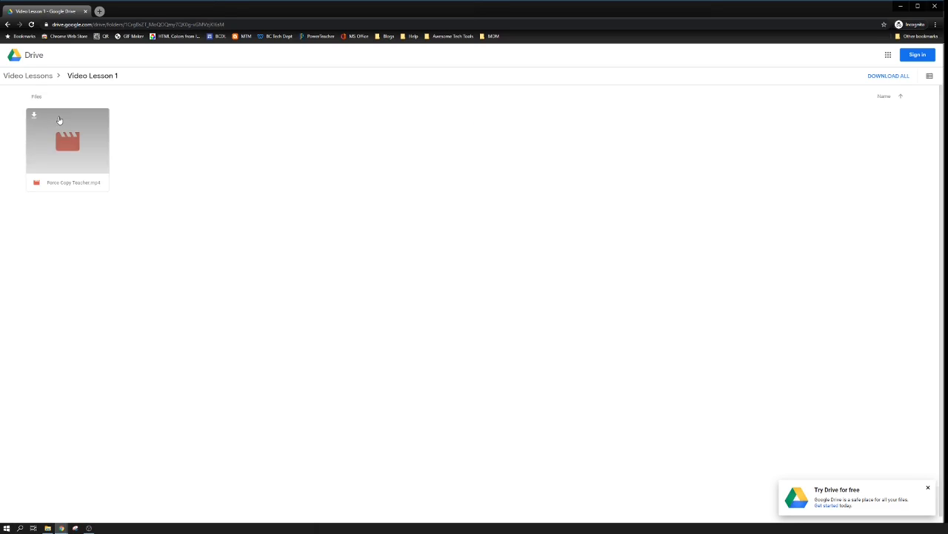